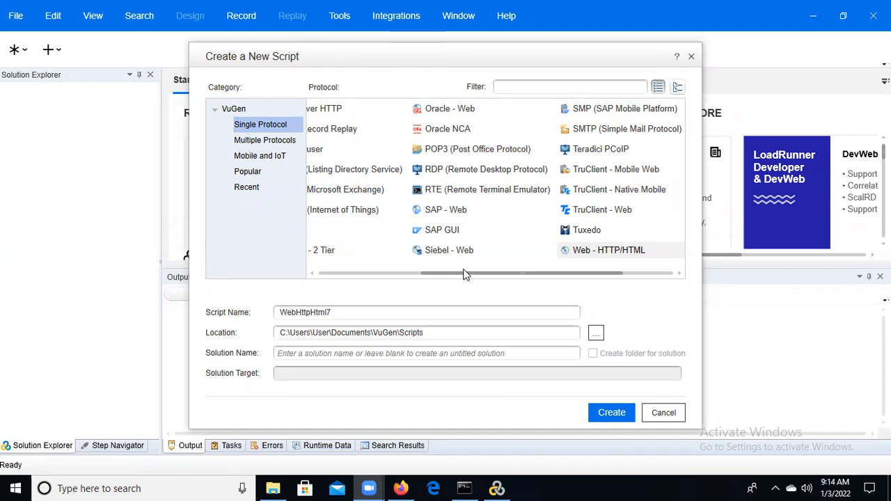
# Select Web - HTTP/HTML as the single protocol for the new script
pyautogui.moveTo(446, 273); pyautogui.dragTo(539, 273)
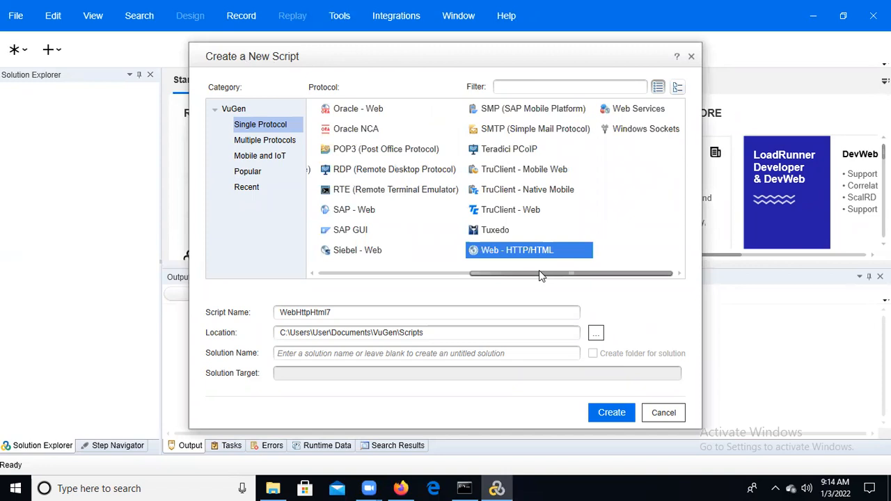
pyautogui.click(528, 252)
pyautogui.moveTo(504, 273); pyautogui.dragTo(502, 273)
# Name the script Webtour_Fboin_03012022 and create it in C:\Users\User\Documents\VuGen\Scripts
pyautogui.click(341, 314)
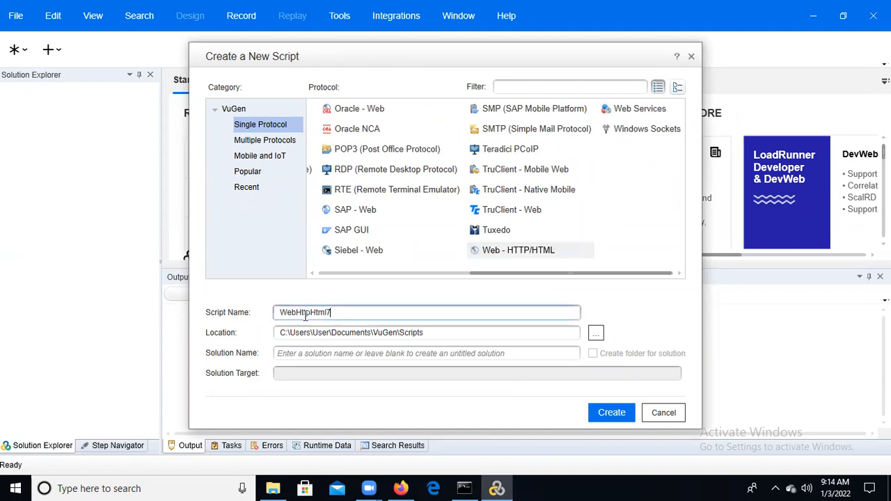
pyautogui.doubleClick(341, 315)
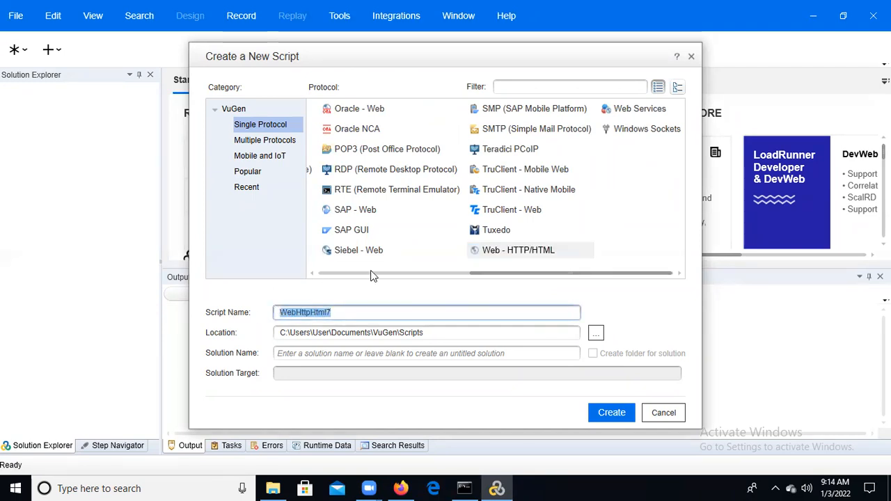
pyautogui.press('BackSpace')
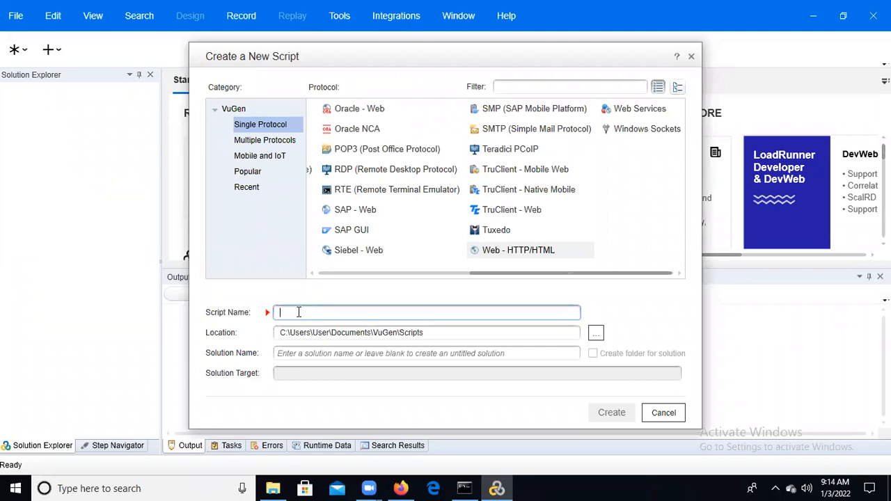
pyautogui.write('W')
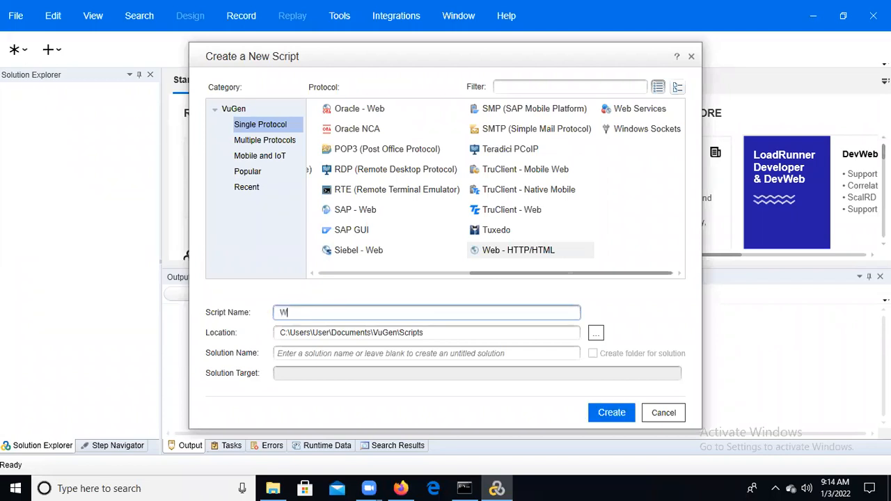
pyautogui.write('ebtour')
pyautogui.write('_')
pyautogui.write('Fl')
pyautogui.write('oin')
pyautogui.write('_')
pyautogui.write('03012')
pyautogui.write('9')
pyautogui.press('BackSpace')
pyautogui.write('022')
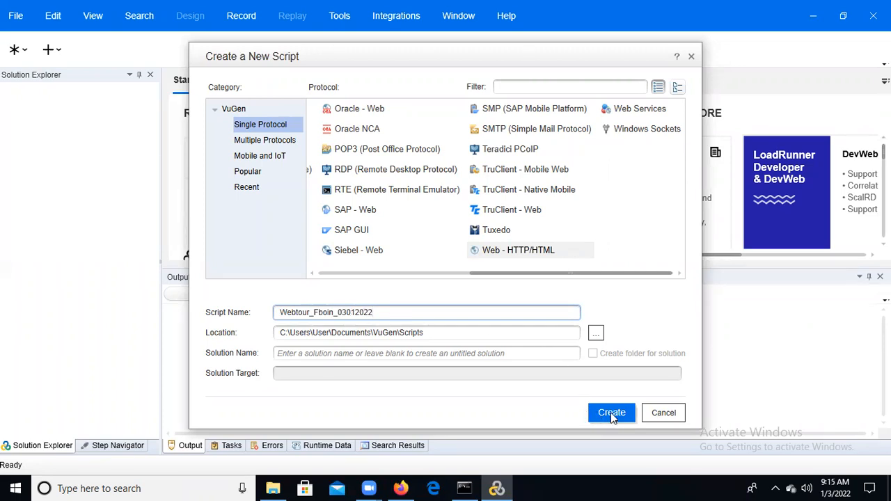
pyautogui.click(437, 332)
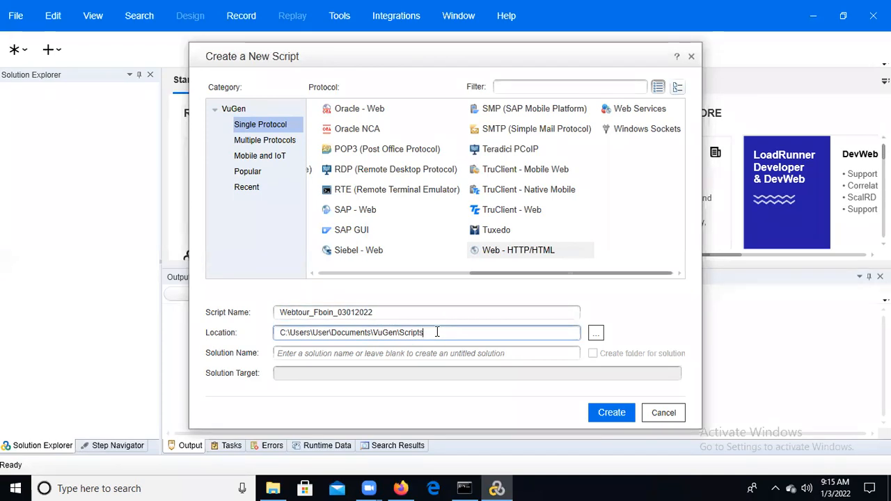
pyautogui.click(609, 414)
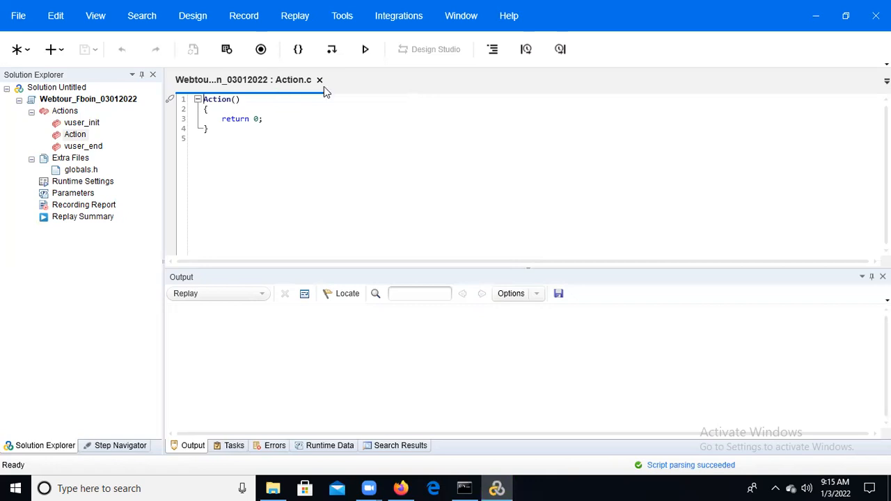
# Examine the new script's structure, going through its vuser_init, Action and vuser_end sections
pyautogui.click(91, 102)
pyautogui.click(79, 113)
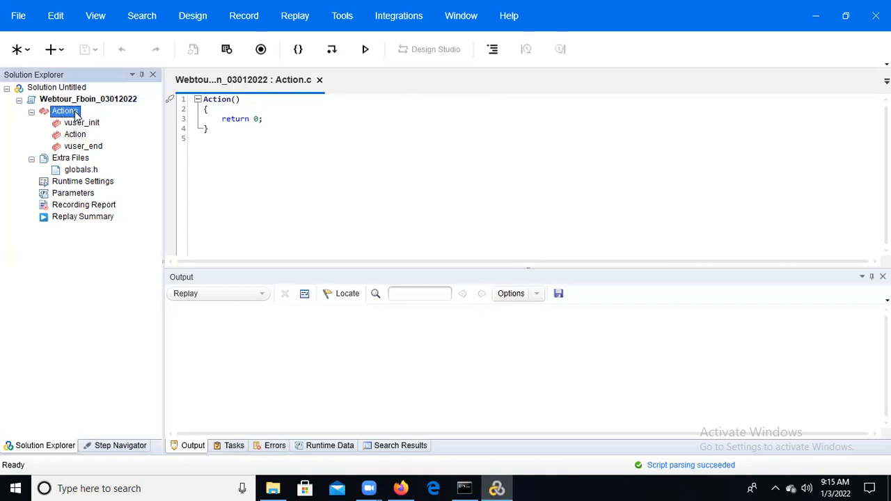
pyautogui.click(83, 125)
pyautogui.click(82, 135)
pyautogui.click(82, 147)
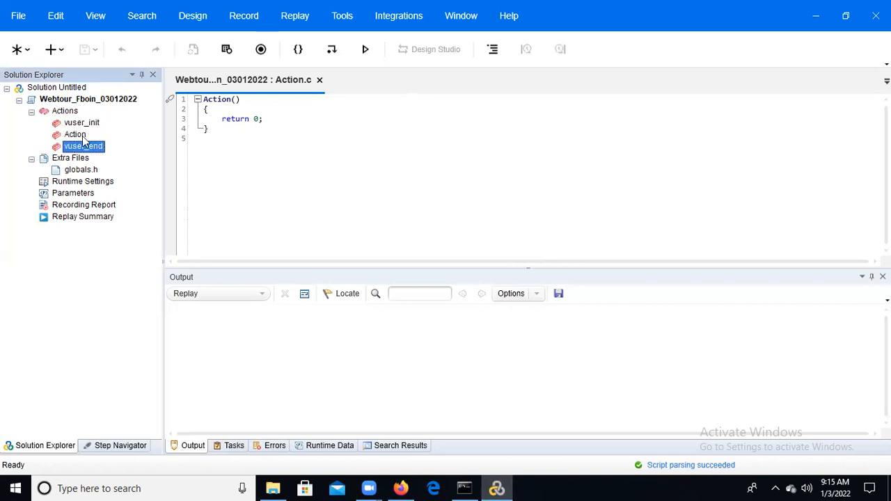
pyautogui.click(93, 124)
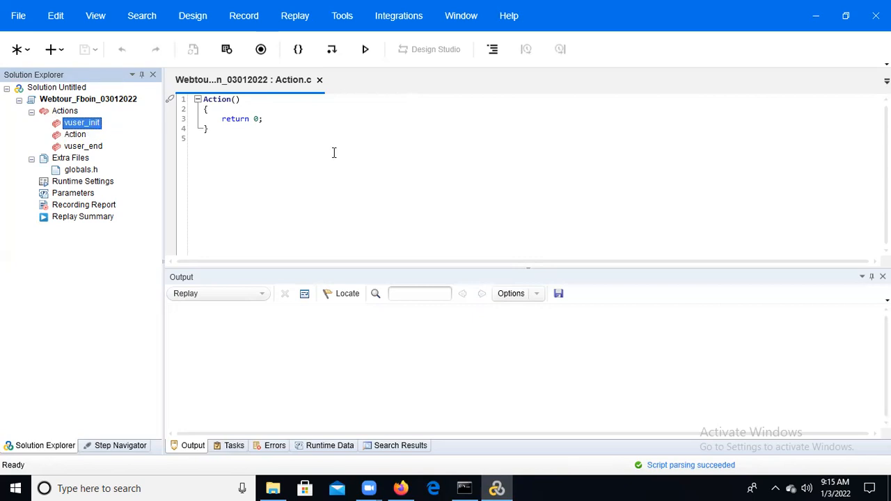
pyautogui.click(78, 137)
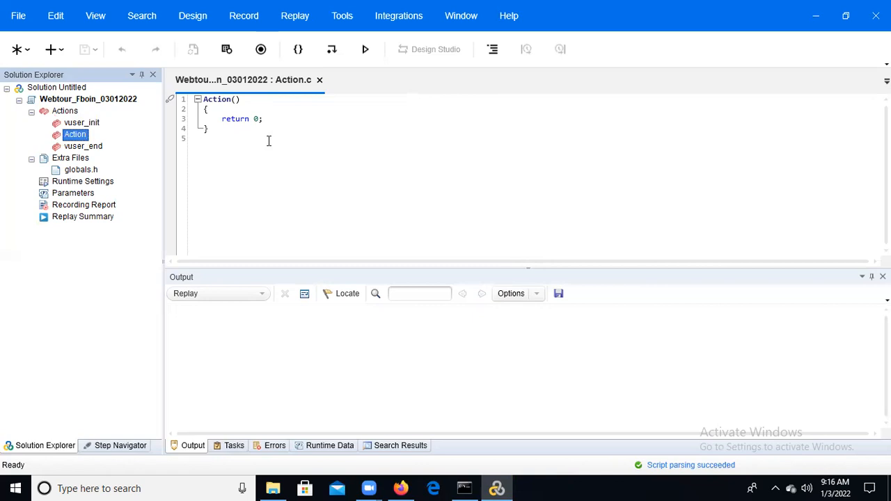
pyautogui.click(89, 147)
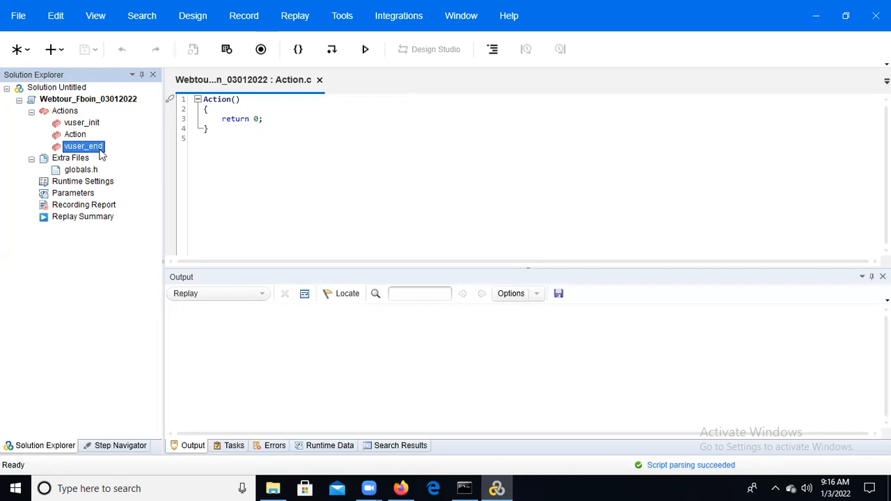
pyautogui.click(77, 136)
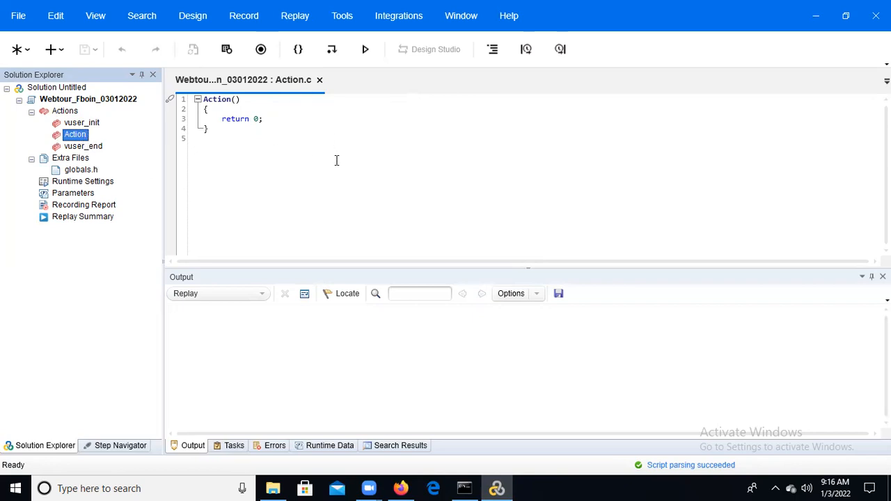
# Open the recording setup, try the available target sections, and choose Action as the one to record into
pyautogui.click(261, 50)
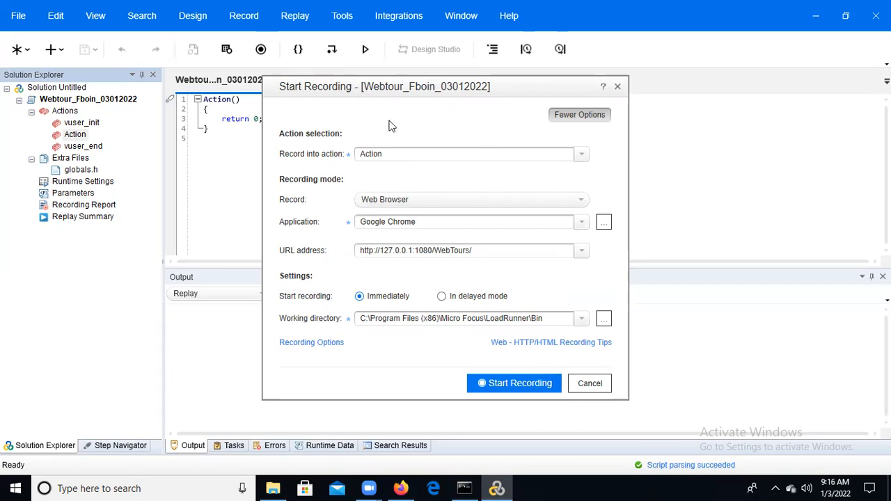
pyautogui.click(582, 156)
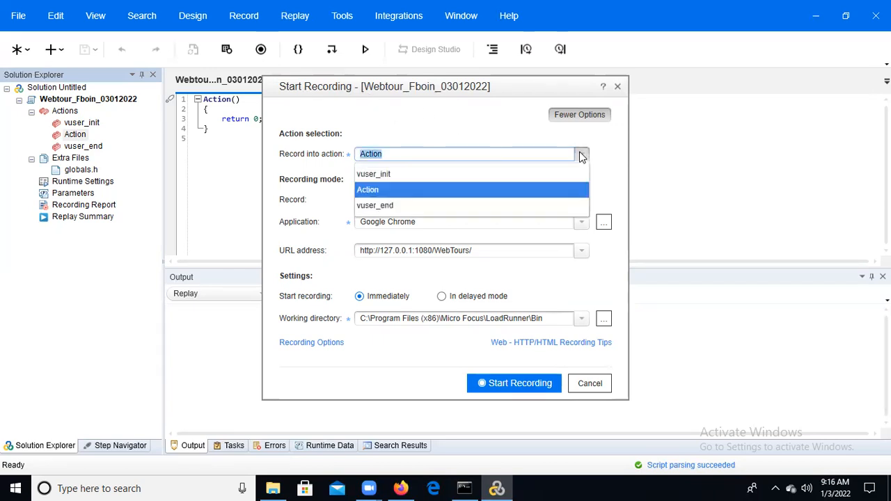
pyautogui.click(482, 176)
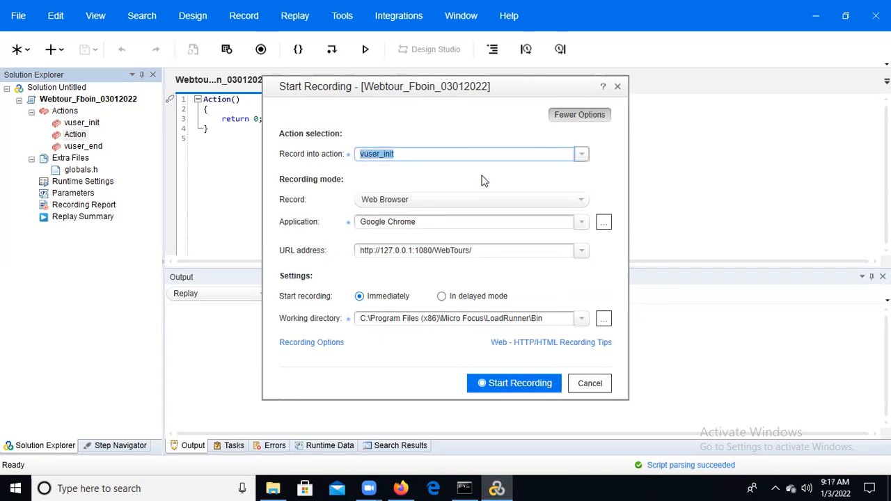
pyautogui.click(582, 155)
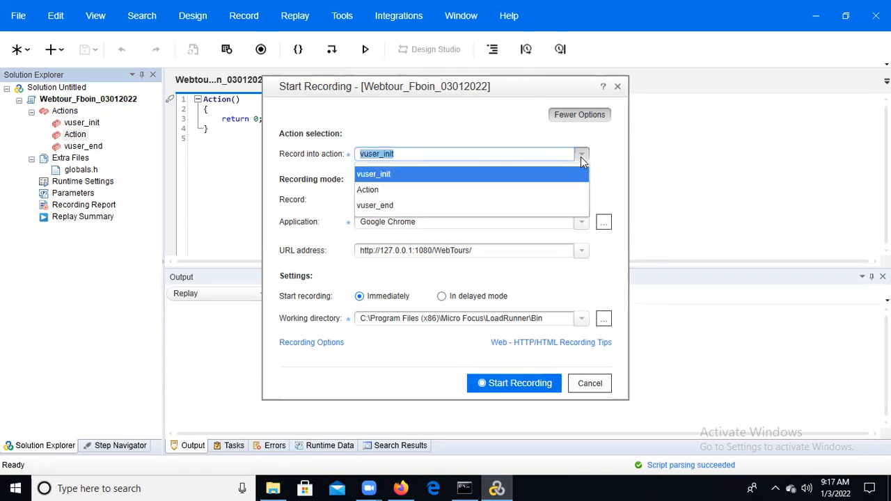
pyautogui.click(500, 190)
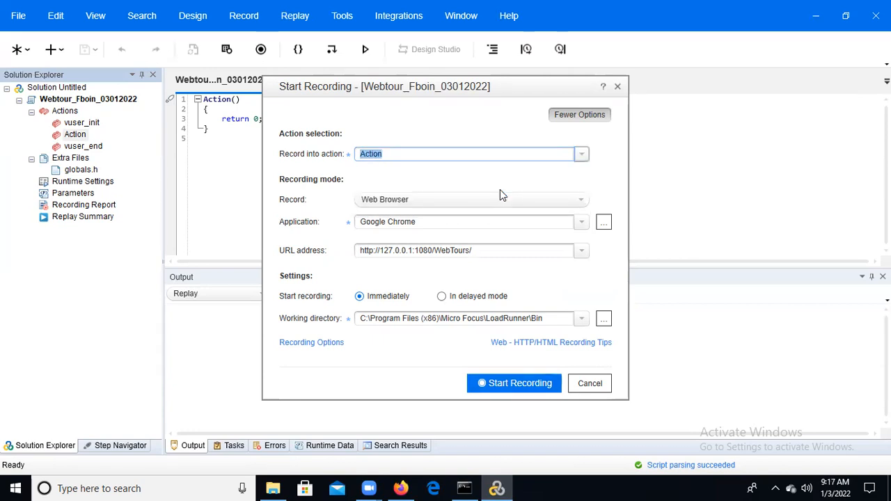
pyautogui.click(582, 155)
pyautogui.click(474, 206)
pyautogui.click(582, 154)
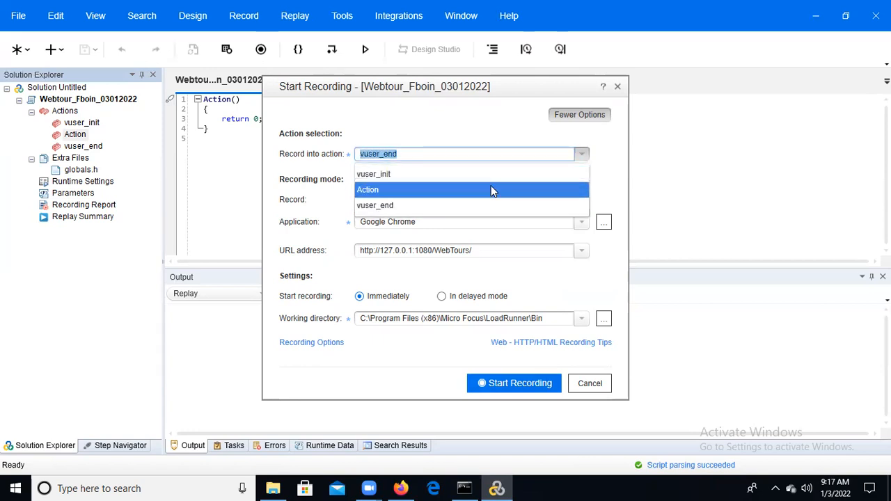
pyautogui.click(491, 189)
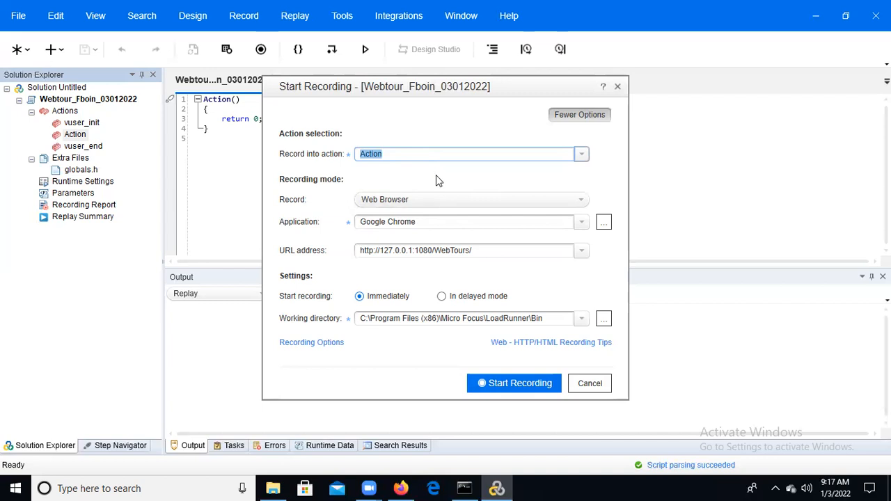
pyautogui.click(432, 201)
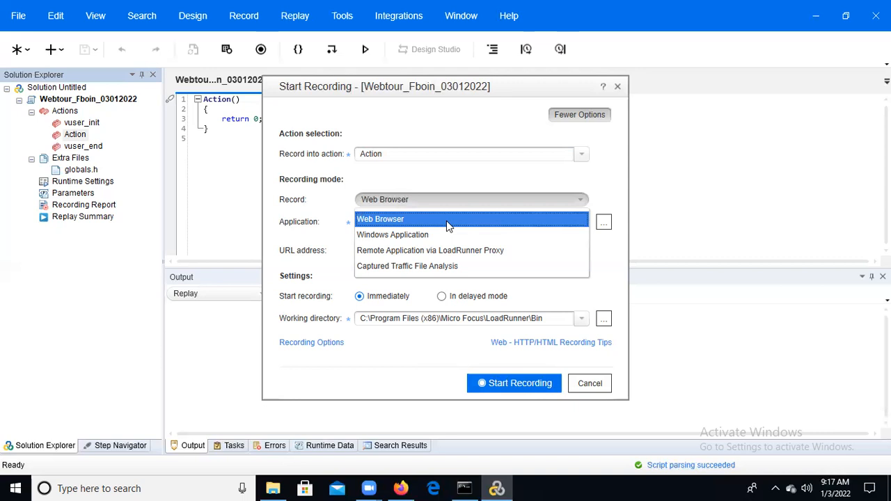
pyautogui.click(449, 222)
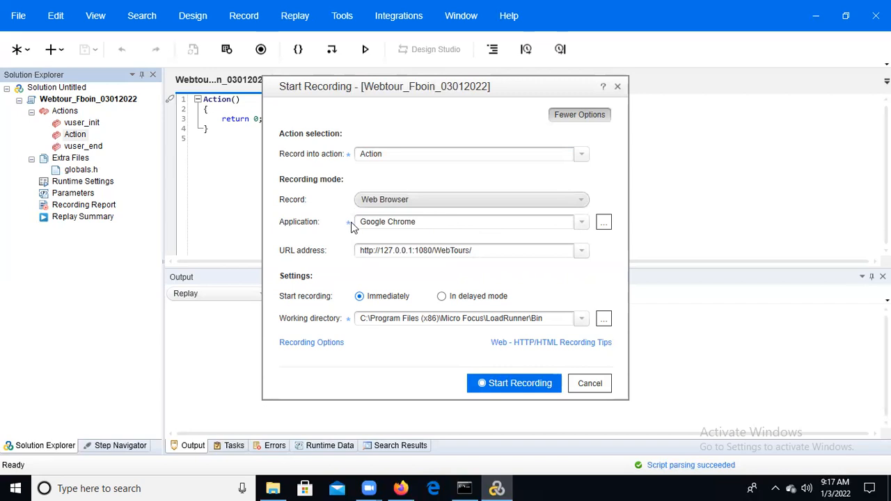
pyautogui.click(582, 223)
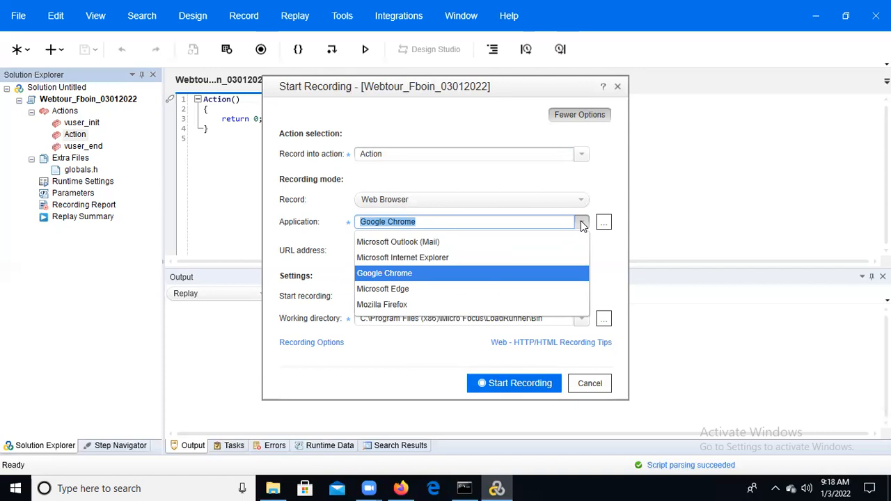
pyautogui.click(582, 223)
pyautogui.click(488, 251)
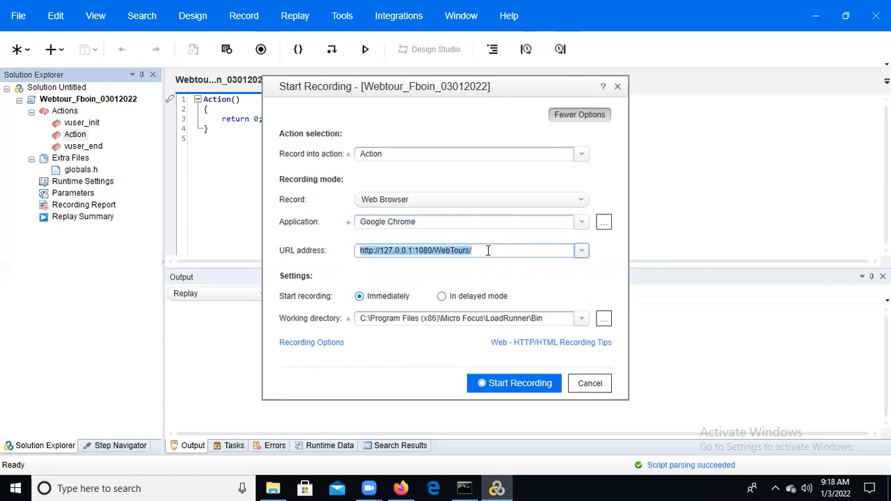
pyautogui.click(488, 250)
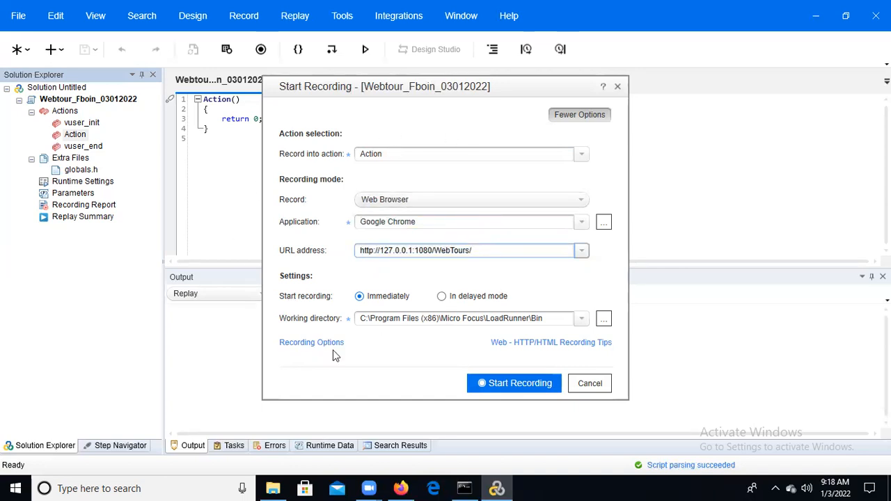
# In the recording options, accept the HTML-based script's advanced settings with explicit URLs only and non-HTML elements recorded within the current script step
pyautogui.click(310, 348)
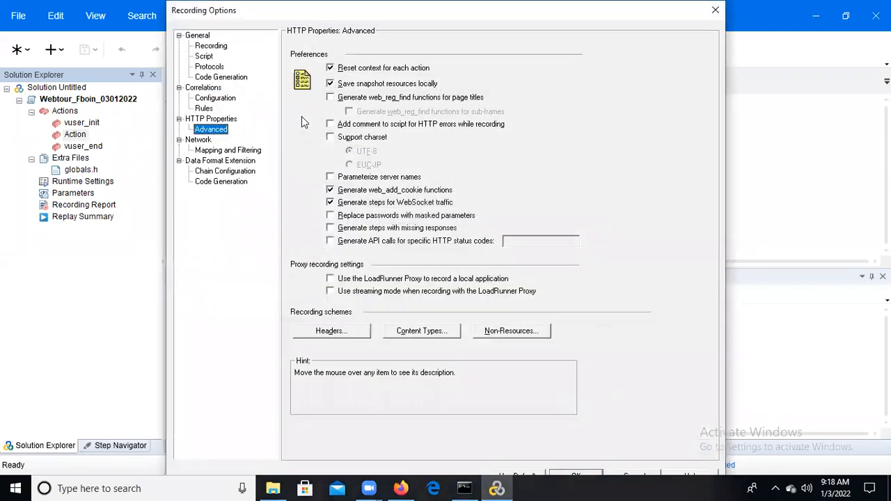
pyautogui.click(209, 47)
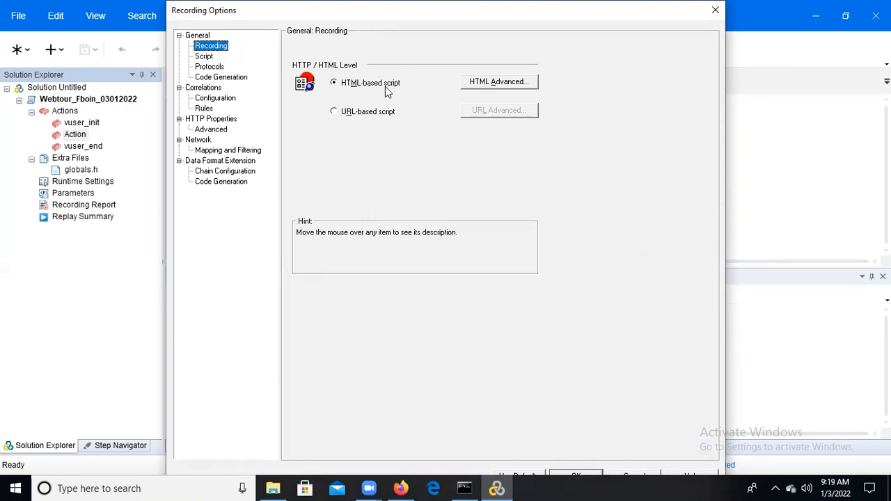
pyautogui.moveTo(401, 92)
pyautogui.click(496, 89)
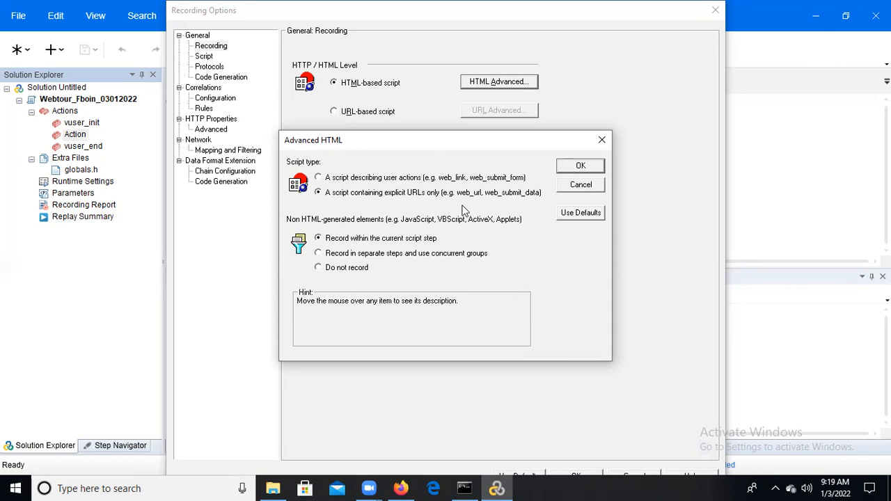
pyautogui.click(580, 167)
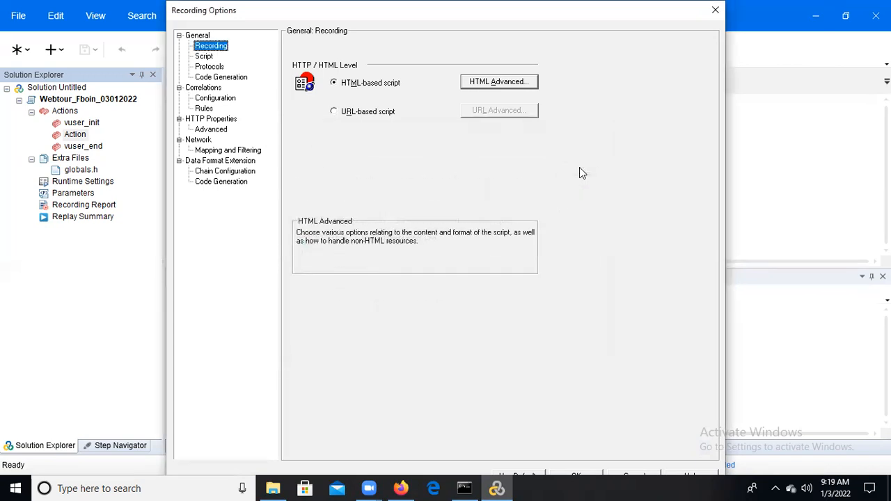
# Review the Script, Protocols and advanced HTTP properties pages of the recording options
pyautogui.click(205, 57)
pyautogui.click(209, 66)
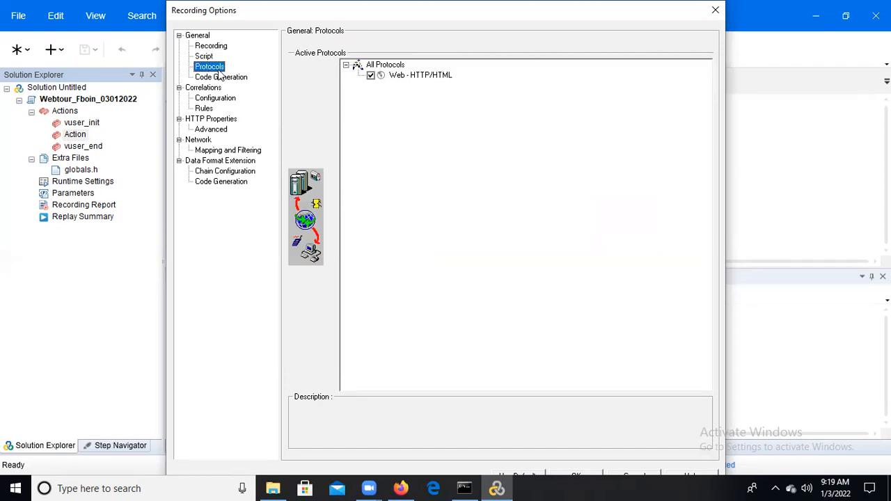
pyautogui.click(227, 131)
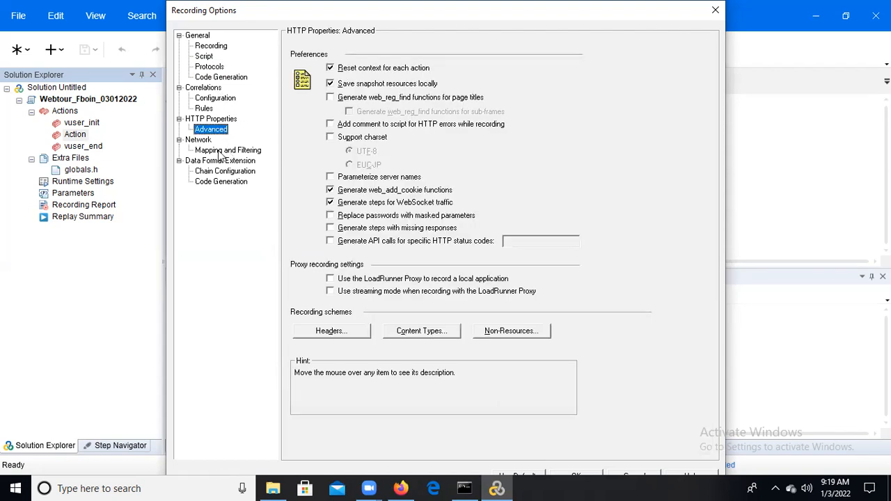
# Set the port mapping capture level to Socket level data in the network mapping and filtering options
pyautogui.click(217, 153)
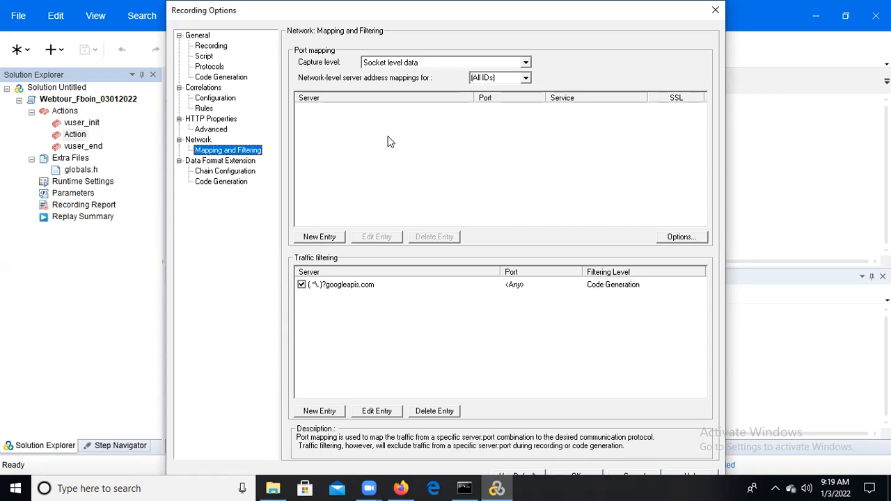
pyautogui.click(527, 64)
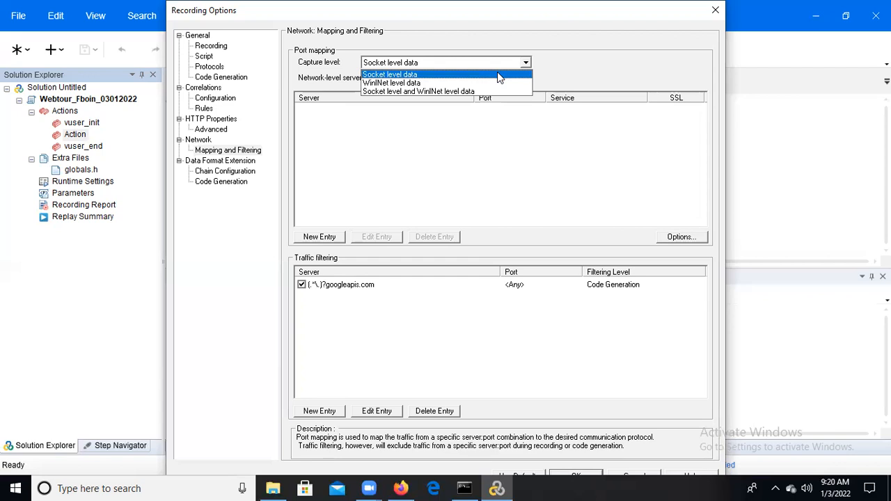
pyautogui.click(497, 78)
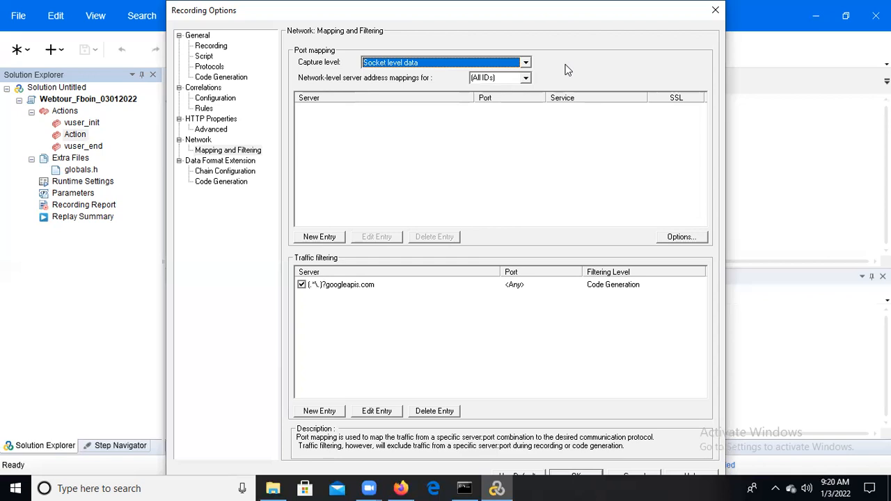
# Set the port mapping capture level to Socket level and WinINet level data and accept the recording options
pyautogui.click(527, 61)
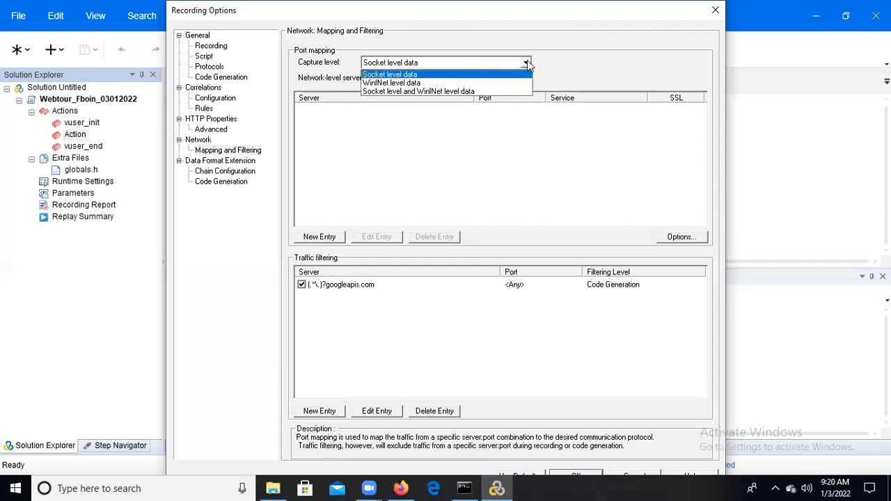
pyautogui.click(475, 82)
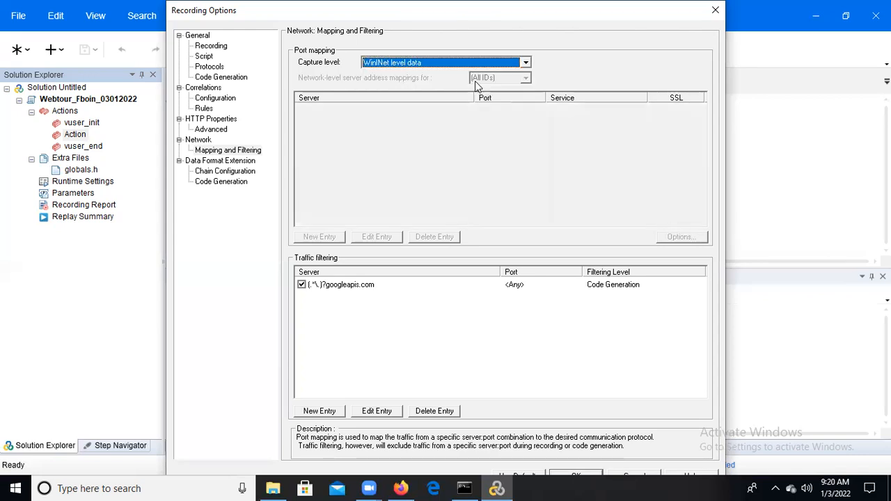
pyautogui.click(528, 63)
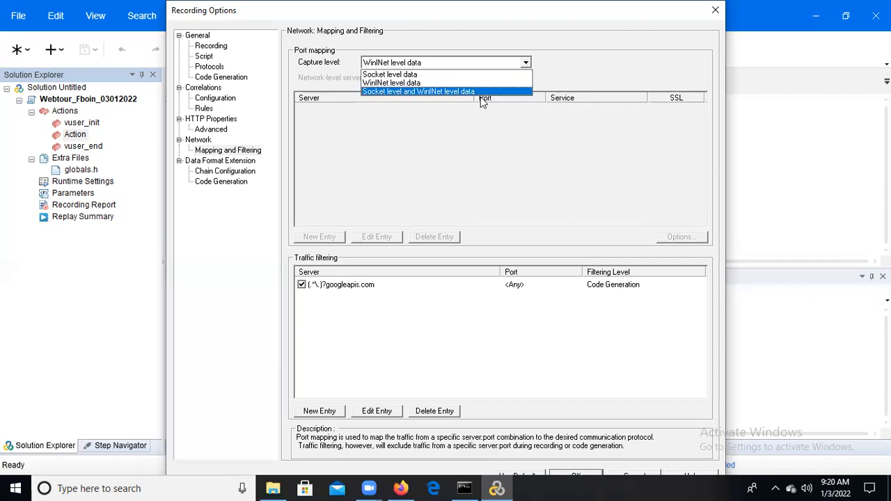
pyautogui.click(453, 91)
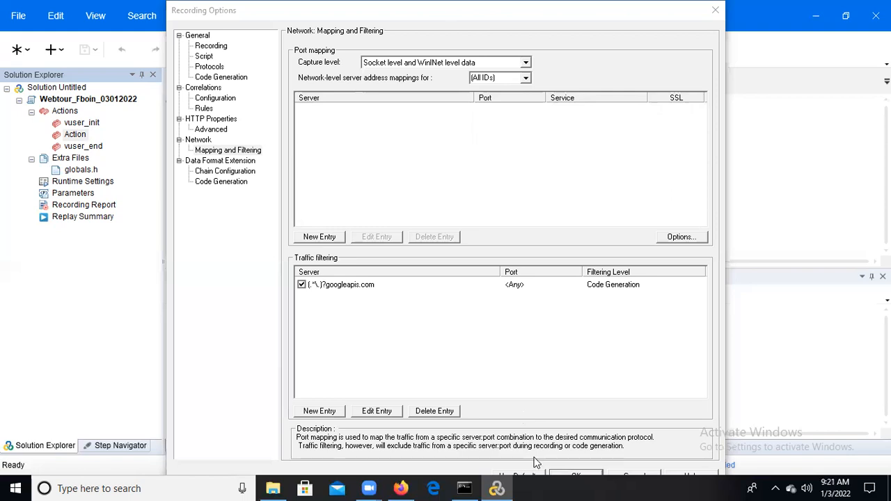
pyautogui.click(575, 476)
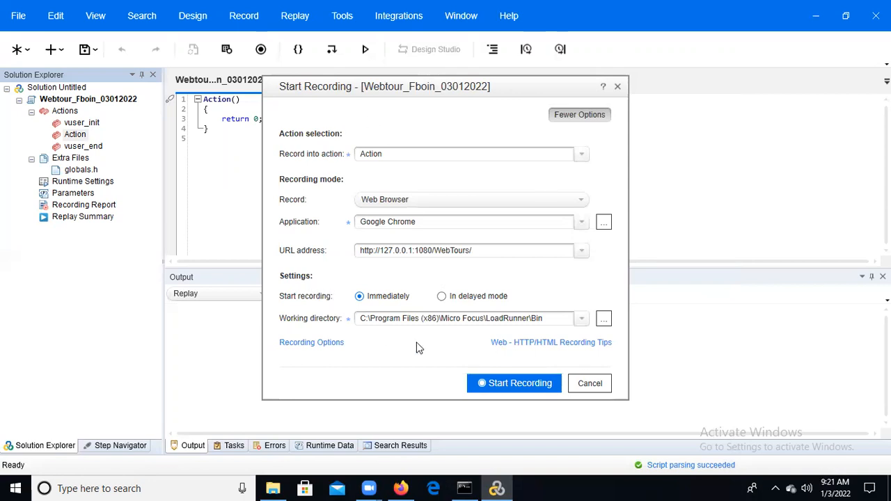
# Start recording the script into Action, allowing the running Google Chrome instances to be closed
pyautogui.click(513, 385)
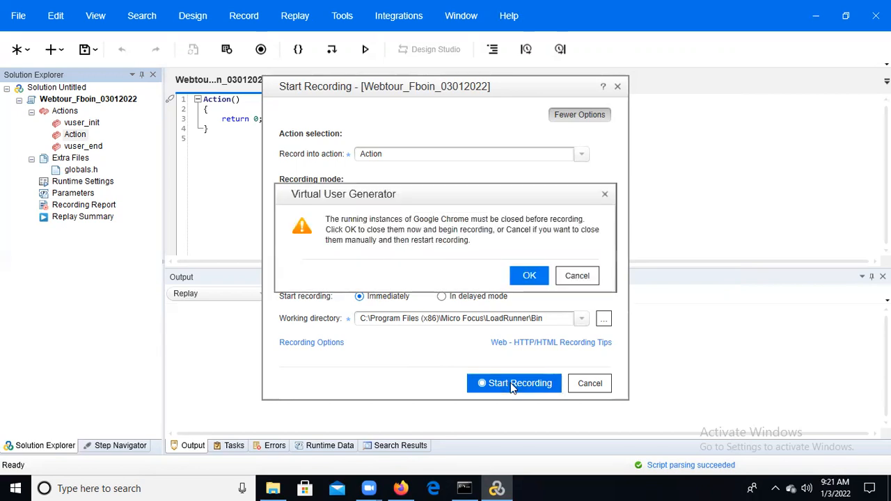
pyautogui.click(529, 276)
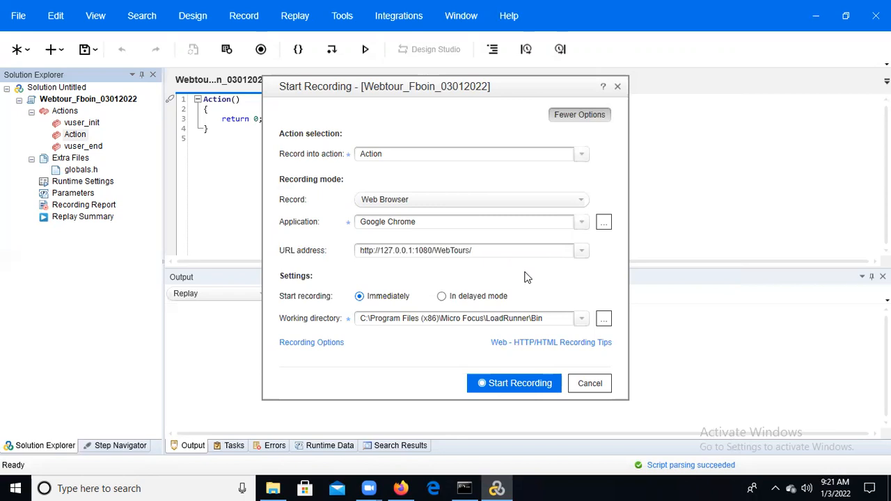
pyautogui.press('Escape')
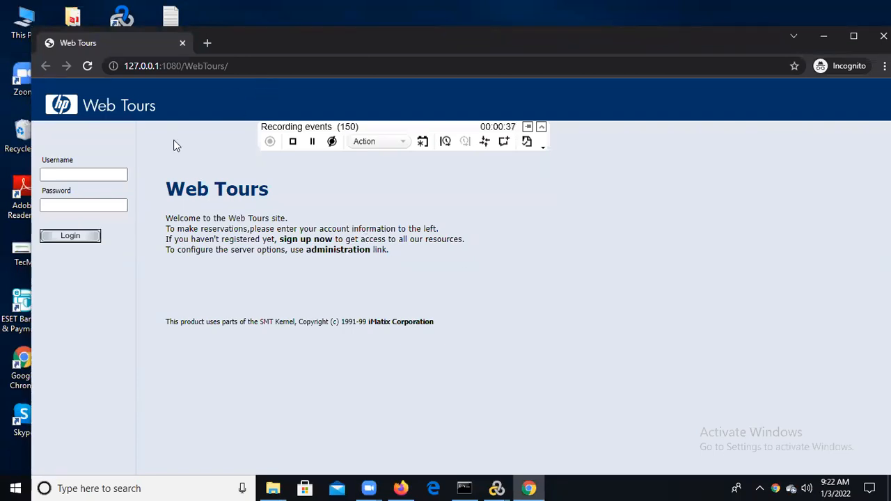
# Log in to the Web Tours site with the account's username and password
pyautogui.click(111, 174)
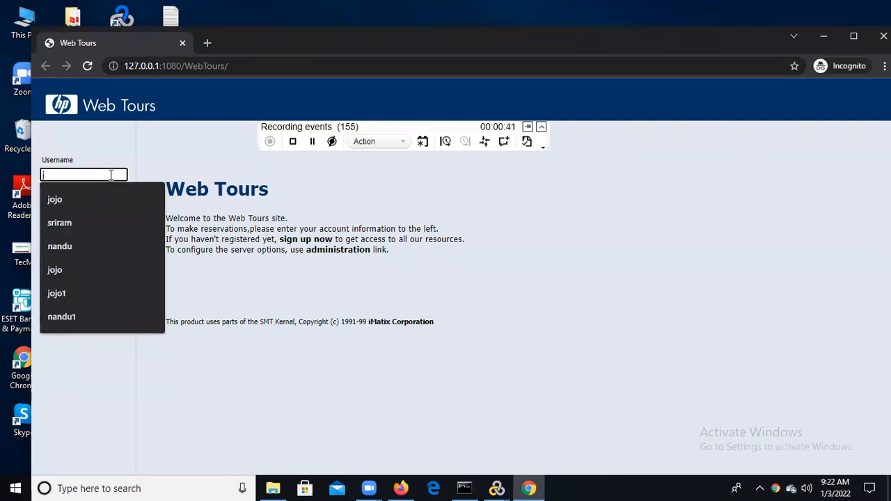
pyautogui.write('jojo')
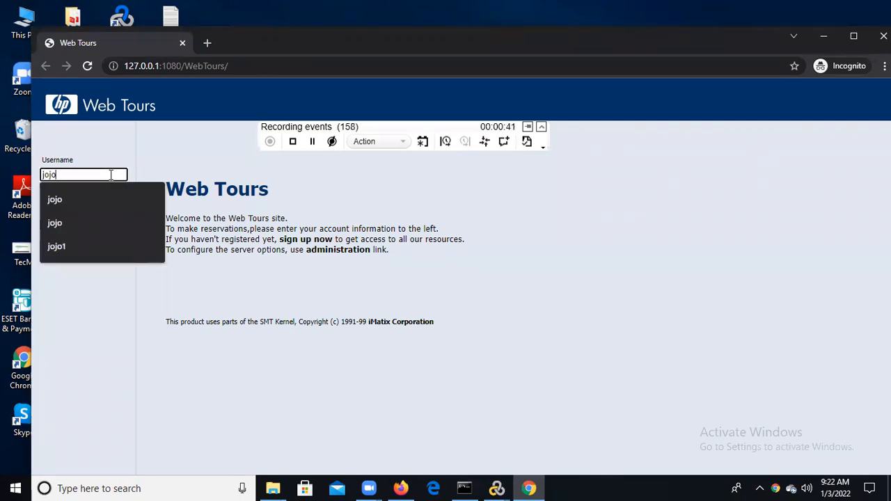
pyautogui.click(79, 204)
pyautogui.click(75, 205)
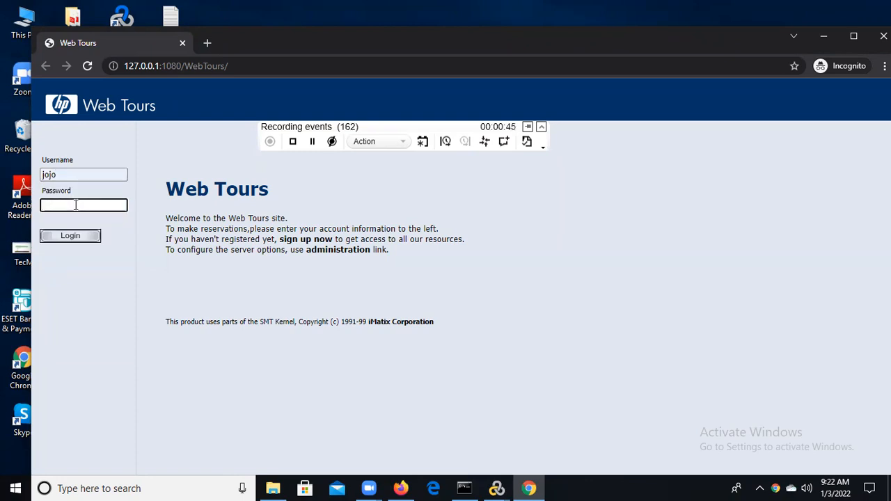
pyautogui.write('bean')
pyautogui.click(63, 237)
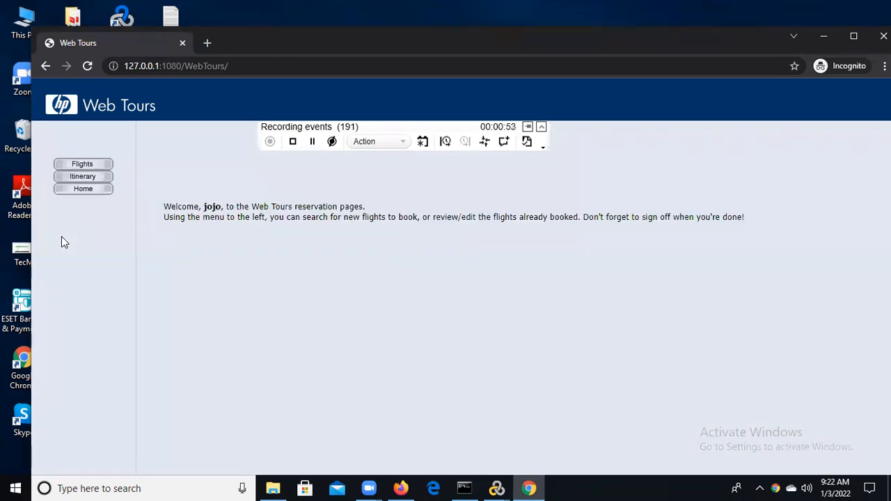
# Keep recording into Action, and select the 5pm Blue Sky Air 042 flight with Paris as the arrival city
pyautogui.click(403, 144)
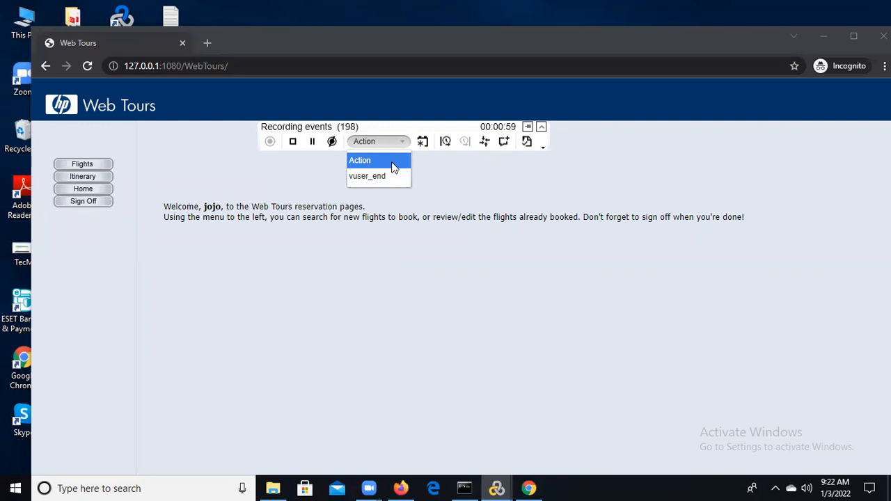
pyautogui.click(395, 156)
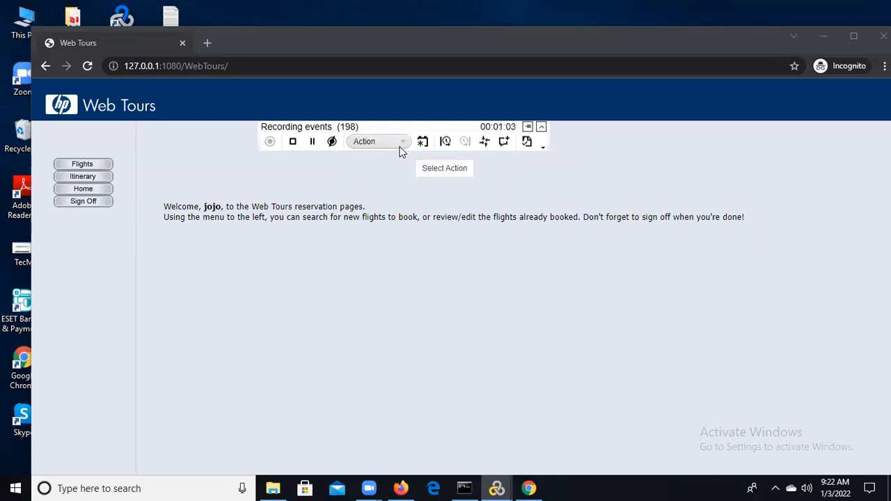
pyautogui.click(94, 168)
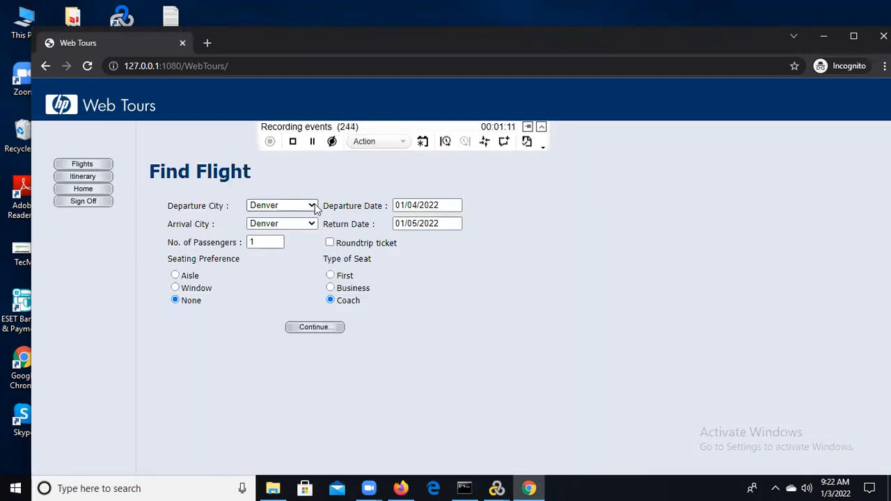
pyautogui.click(298, 225)
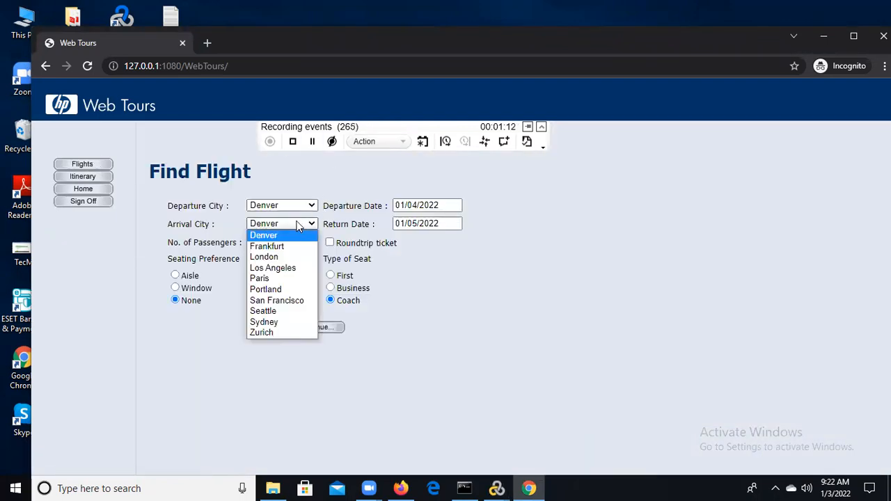
pyautogui.click(284, 279)
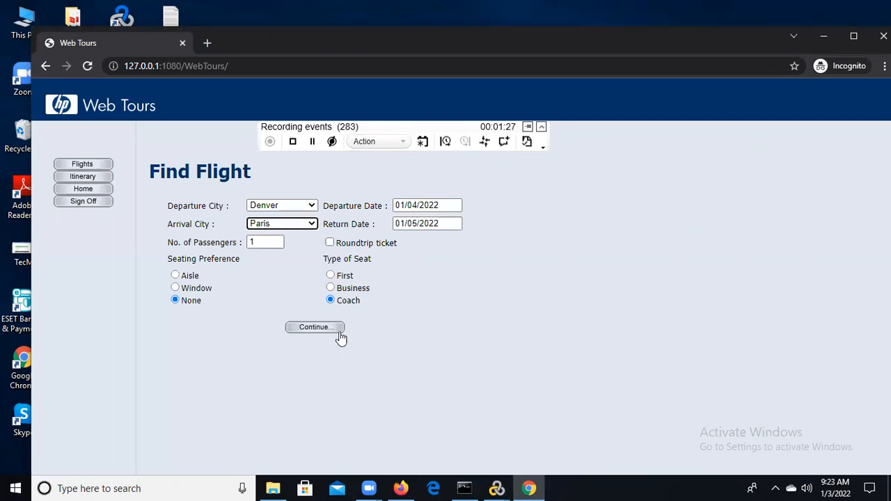
pyautogui.click(316, 331)
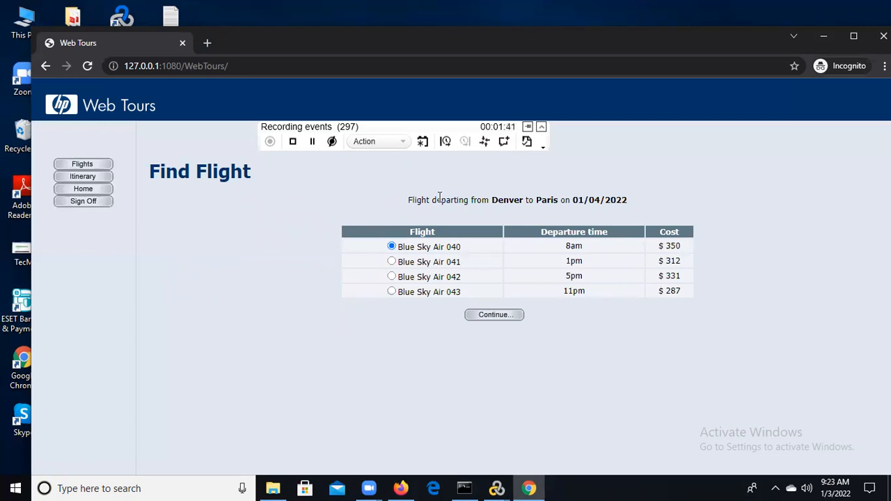
pyautogui.click(391, 277)
pyautogui.click(485, 317)
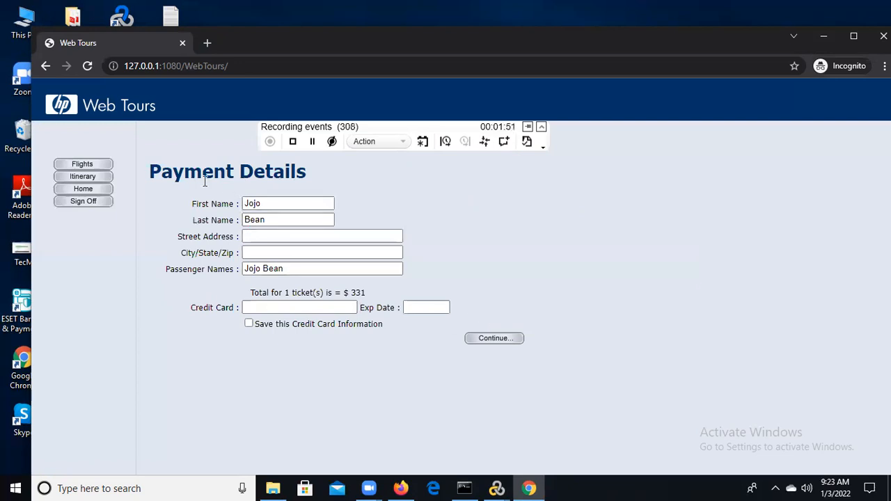
# Fill in the street address, city/state/zip and credit card number in the payment details and submit the booking
pyautogui.click(258, 237)
pyautogui.click(267, 261)
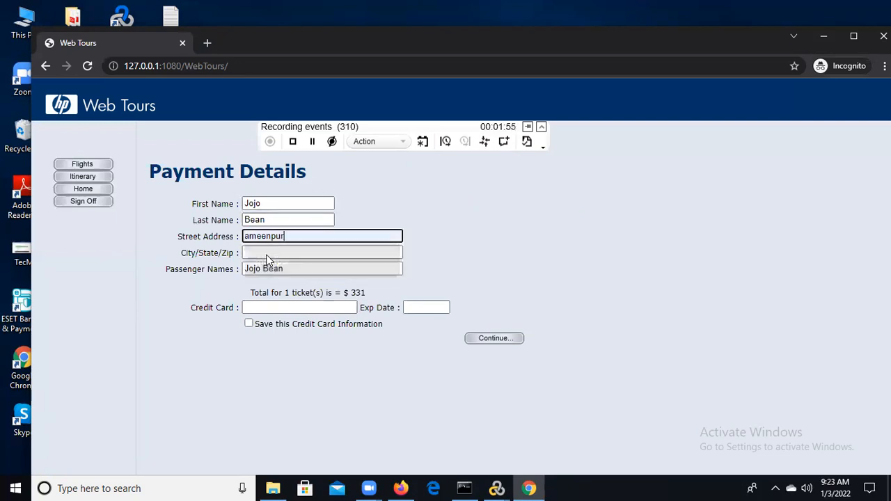
pyautogui.click(264, 252)
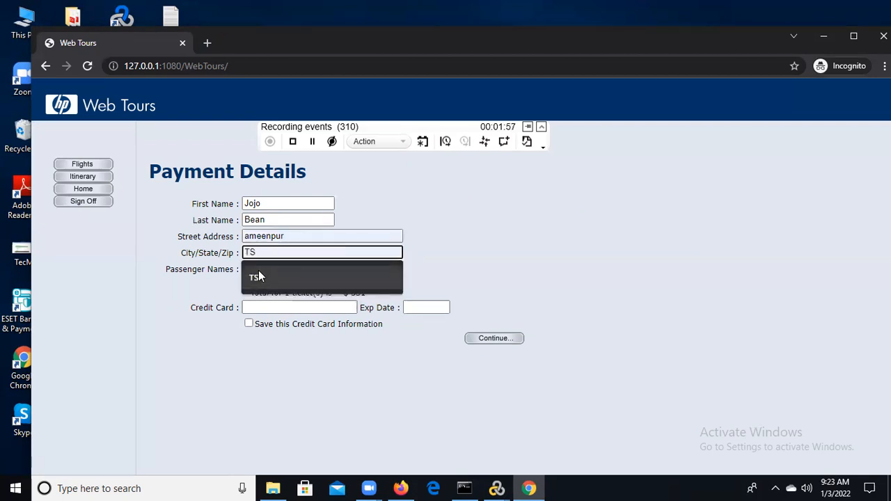
pyautogui.click(259, 277)
pyautogui.click(257, 308)
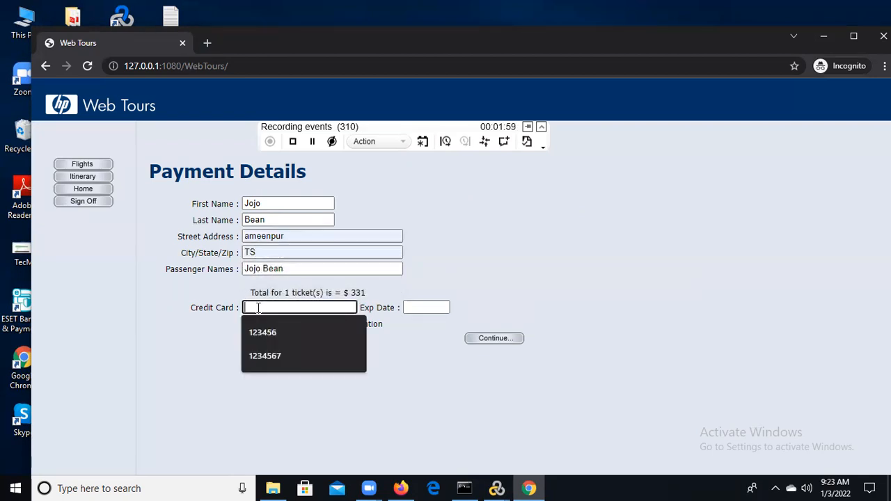
pyautogui.write('1234567')
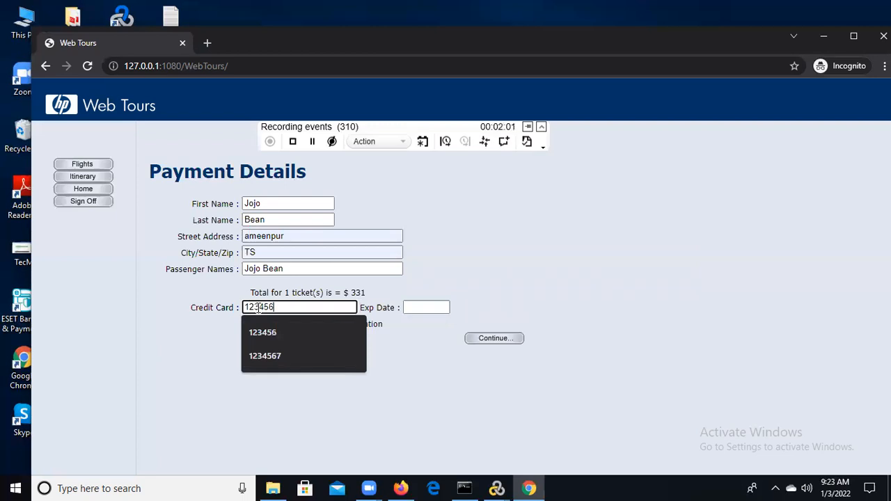
pyautogui.click(439, 311)
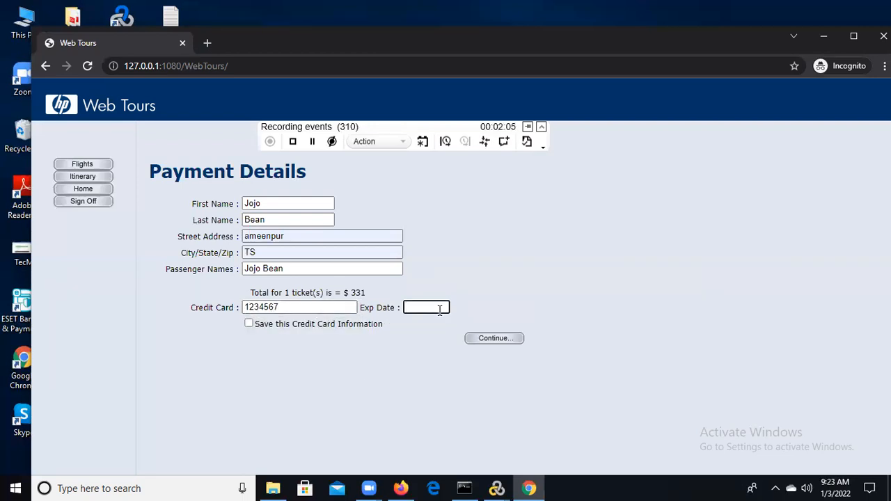
pyautogui.click(489, 343)
pyautogui.click(489, 343)
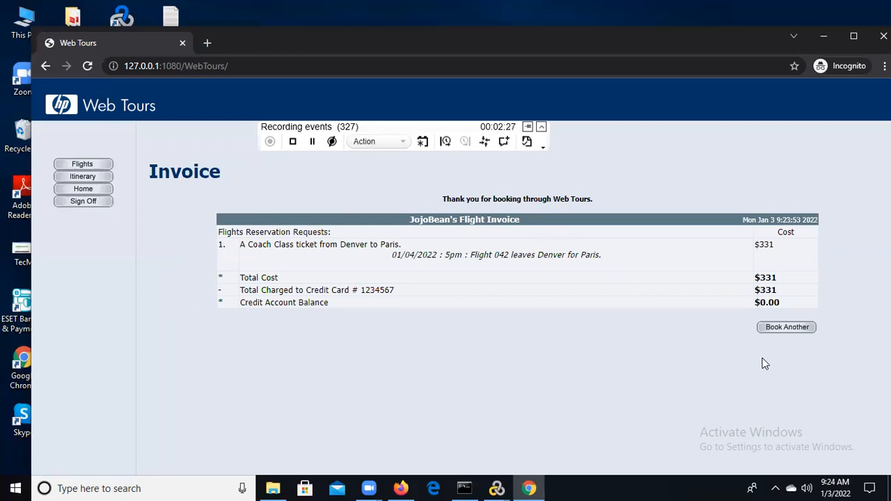
# Sign off from the Web Tours site and stop the recording
pyautogui.click(84, 202)
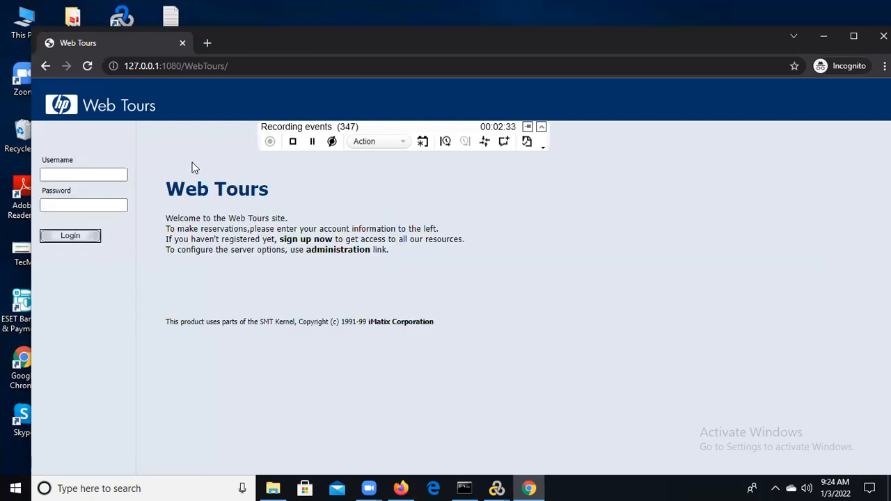
pyautogui.click(293, 142)
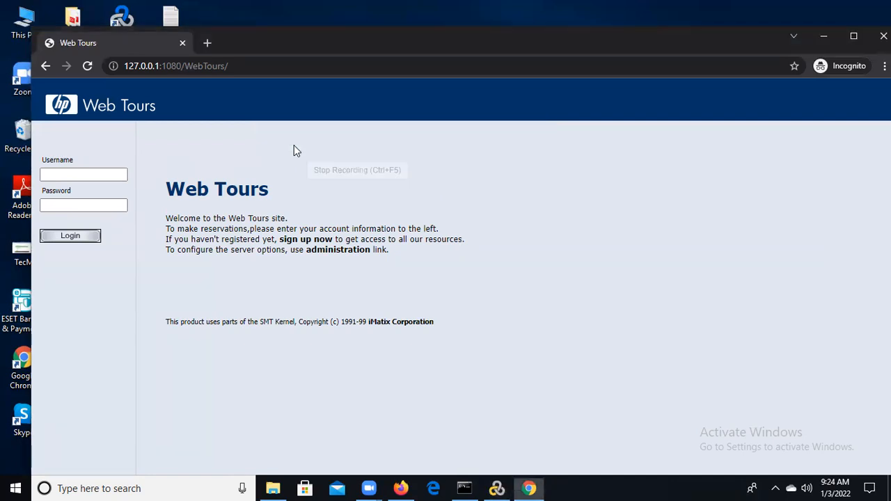